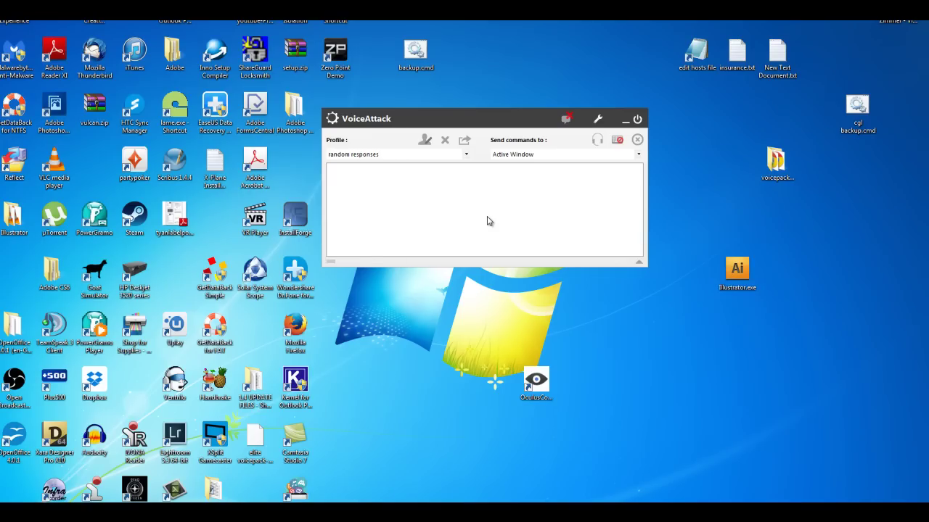
Open the random responses profile for editing and select the ((50%)) command.
{"action": "left_click", "coordinate": [425, 139]}
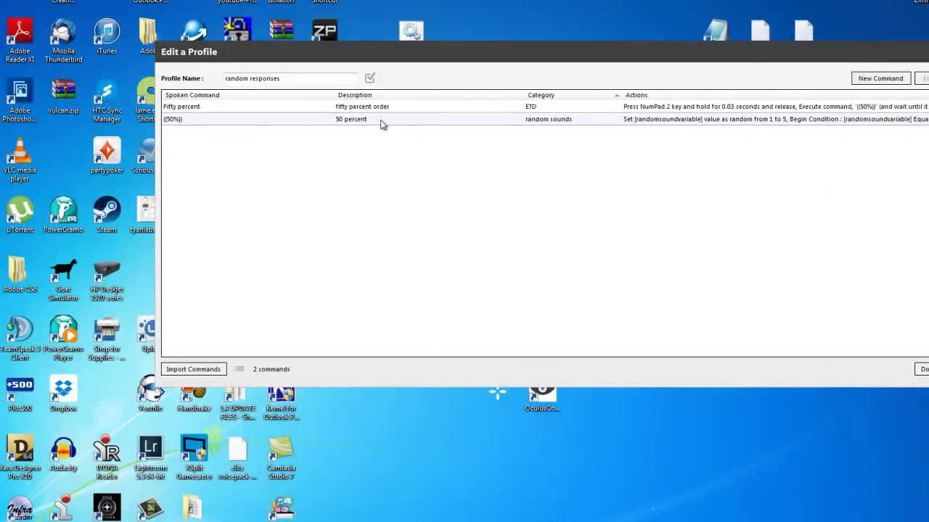
{"action": "left_click", "coordinate": [353, 119]}
{"action": "left_click", "coordinate": [352, 109]}
{"action": "left_click", "coordinate": [352, 125]}
{"action": "left_click", "coordinate": [352, 108]}
{"action": "left_click", "coordinate": [351, 119]}
{"action": "left_click", "coordinate": [353, 109]}
{"action": "left_click", "coordinate": [350, 120]}
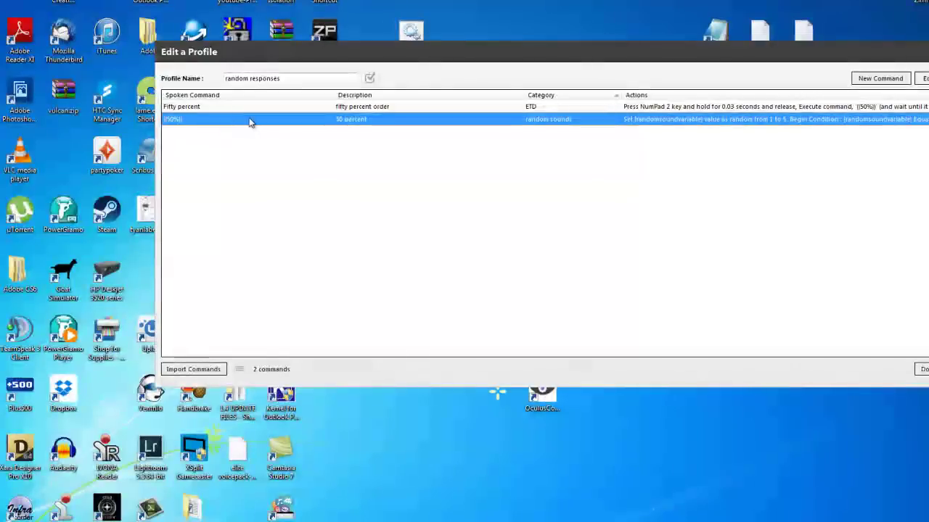
Examine the random sound conditions in the ((50%)) command's sequence, and close the command without saving.
{"action": "left_click", "coordinate": [924, 78]}
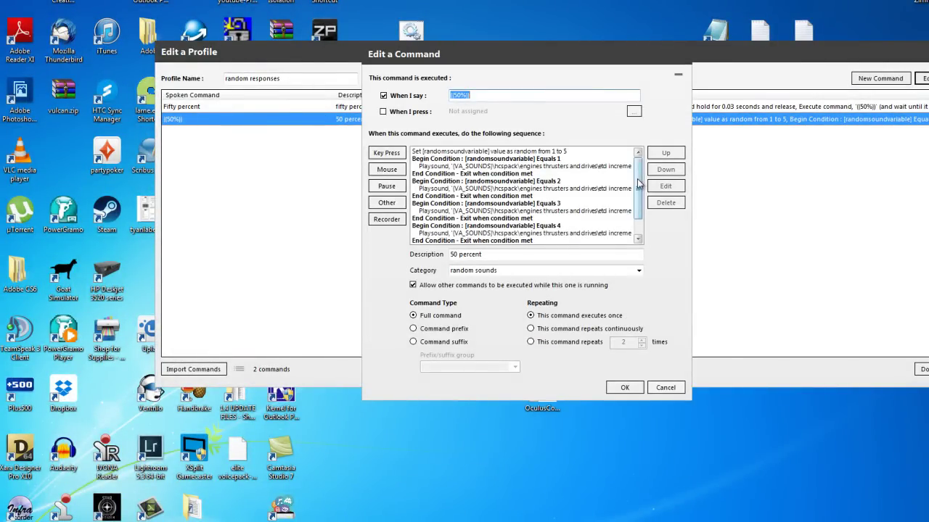
{"action": "scroll", "coordinate": [641, 177], "scroll_direction": "down", "scroll_amount": 1}
{"action": "left_click", "coordinate": [521, 227]}
{"action": "left_click", "coordinate": [521, 210]}
{"action": "left_click", "coordinate": [515, 189]}
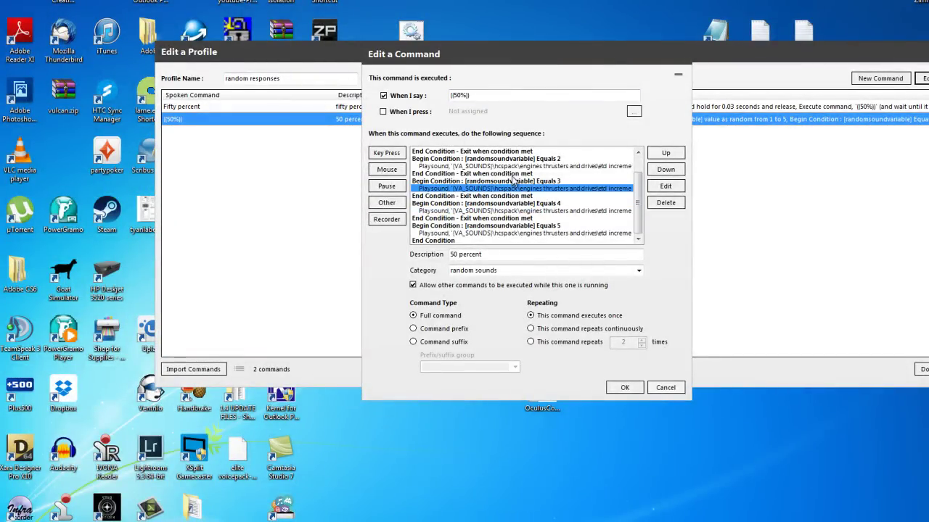
{"action": "left_click", "coordinate": [669, 386]}
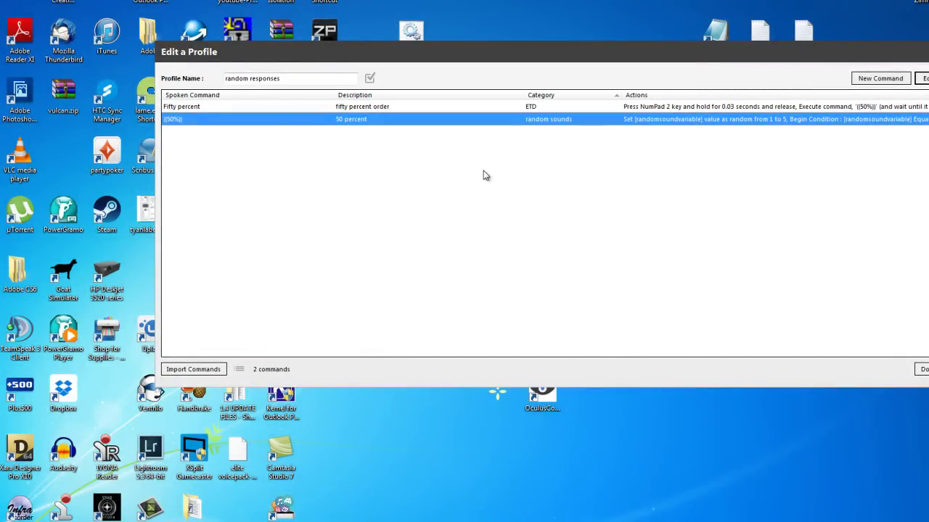
Duplicate the ((50%)) command and set the copy's spoken phrase to ((25%)).
{"action": "right_click", "coordinate": [190, 123]}
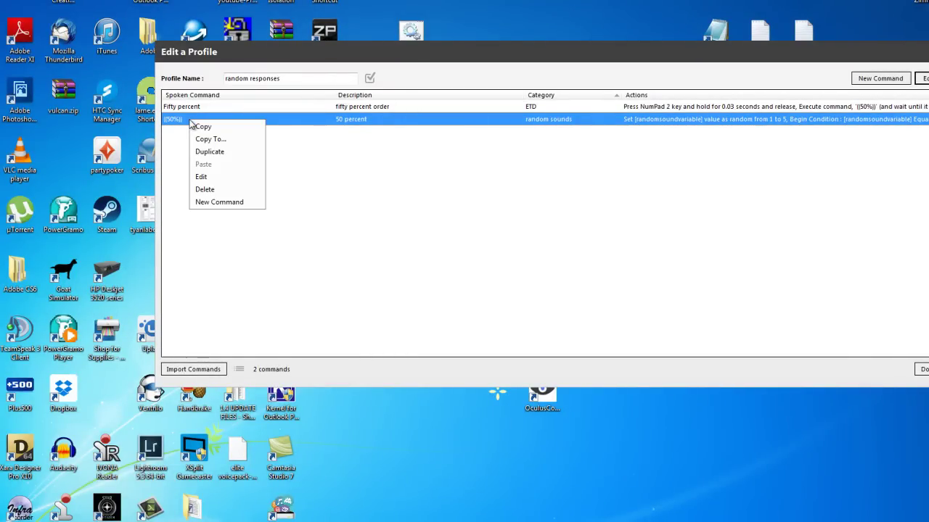
{"action": "left_click", "coordinate": [209, 151]}
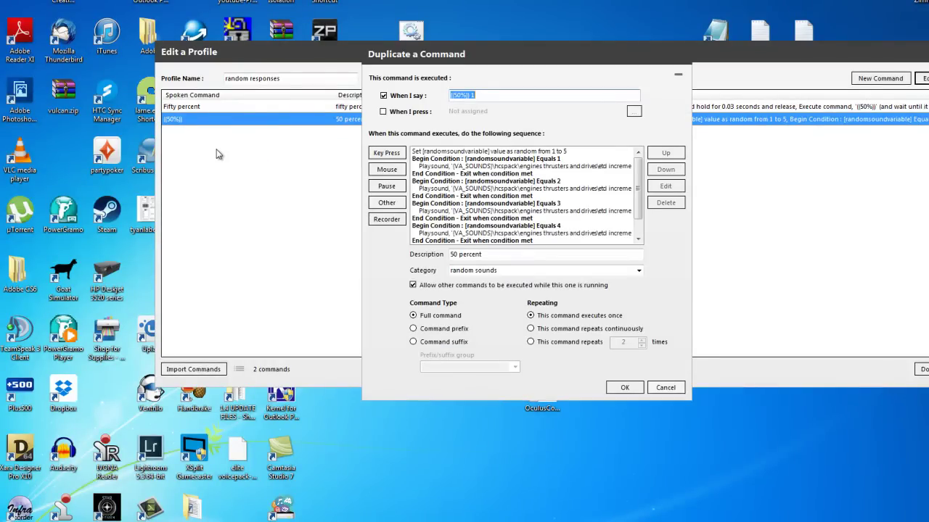
{"action": "left_click", "coordinate": [484, 95]}
Examine the random value line and the first conditions with their sound actions in the duplicated command's sequence.
{"action": "left_click", "coordinate": [563, 151]}
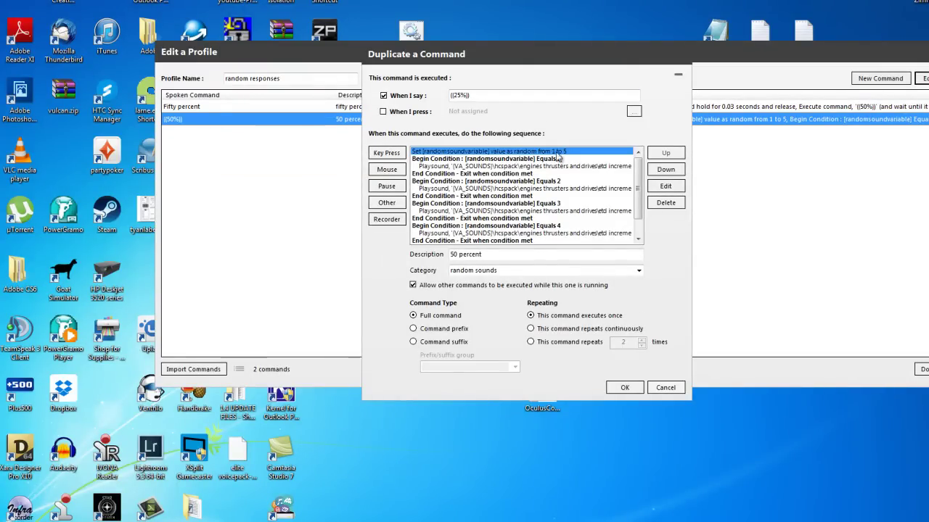
{"action": "left_click", "coordinate": [529, 161]}
{"action": "left_click", "coordinate": [536, 153]}
{"action": "left_click", "coordinate": [540, 166]}
{"action": "left_click", "coordinate": [540, 188]}
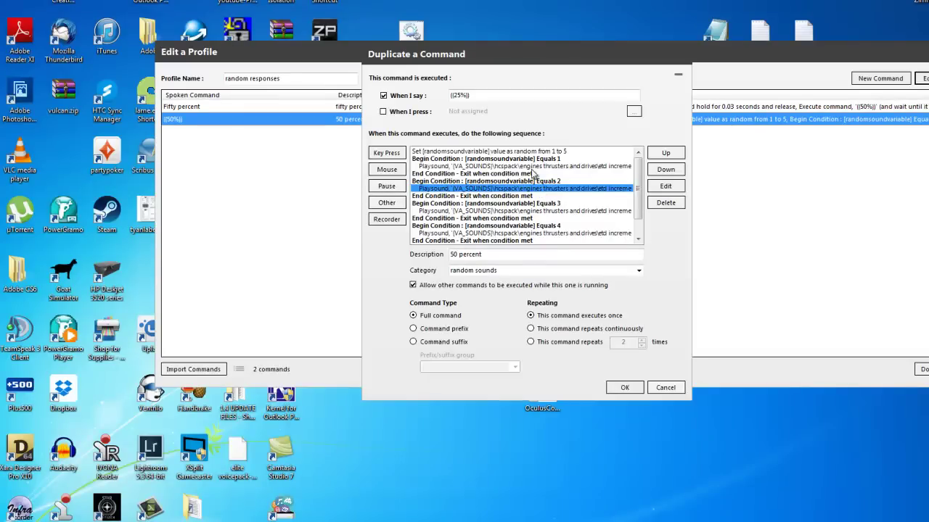
{"action": "left_click", "coordinate": [532, 158]}
{"action": "left_click", "coordinate": [532, 152]}
{"action": "left_click", "coordinate": [537, 167]}
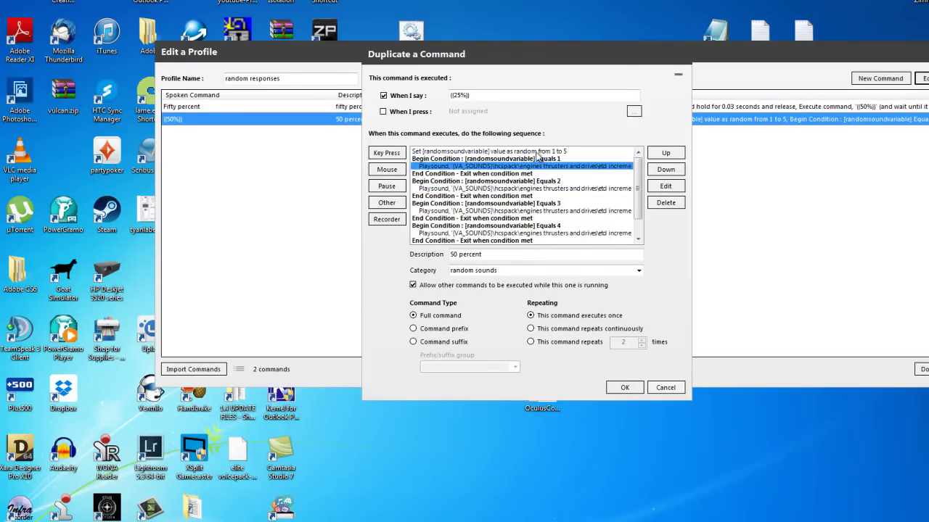
{"action": "left_click", "coordinate": [540, 152]}
{"action": "left_click", "coordinate": [537, 168]}
{"action": "left_click", "coordinate": [520, 152]}
Set the description to 25 percent and make the sound action under condition 1 play 25 sir.mp3.
{"action": "left_click", "coordinate": [514, 167]}
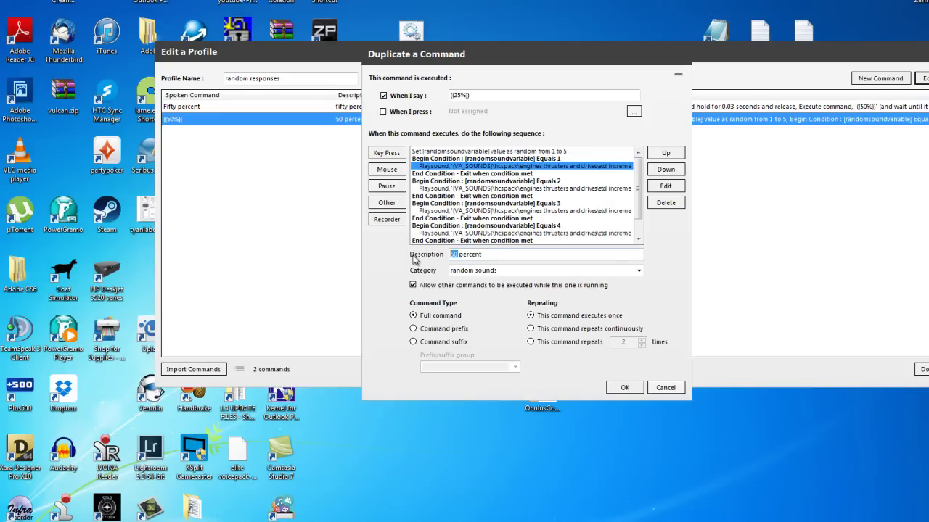
{"action": "type", "text": "25"}
{"action": "left_click", "coordinate": [664, 187]}
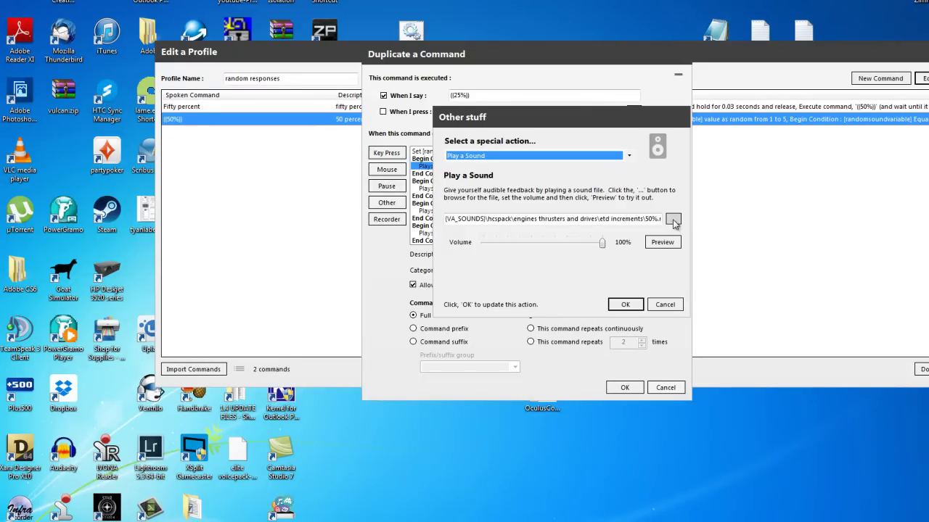
{"action": "left_click", "coordinate": [672, 219]}
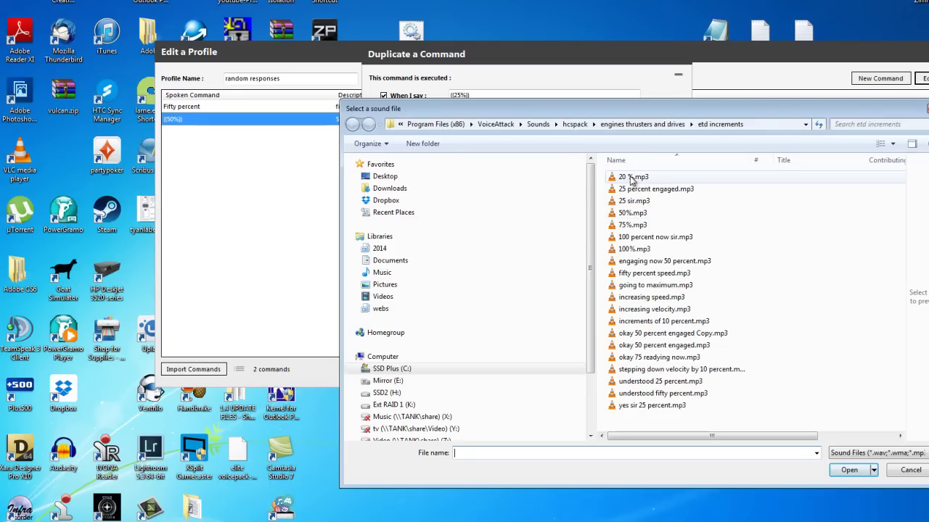
{"action": "left_click", "coordinate": [623, 203]}
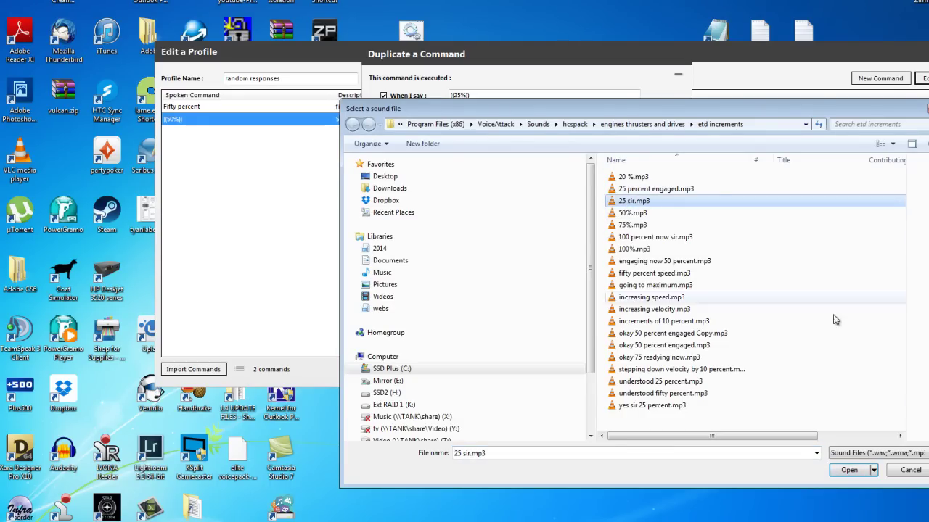
{"action": "left_click", "coordinate": [849, 470]}
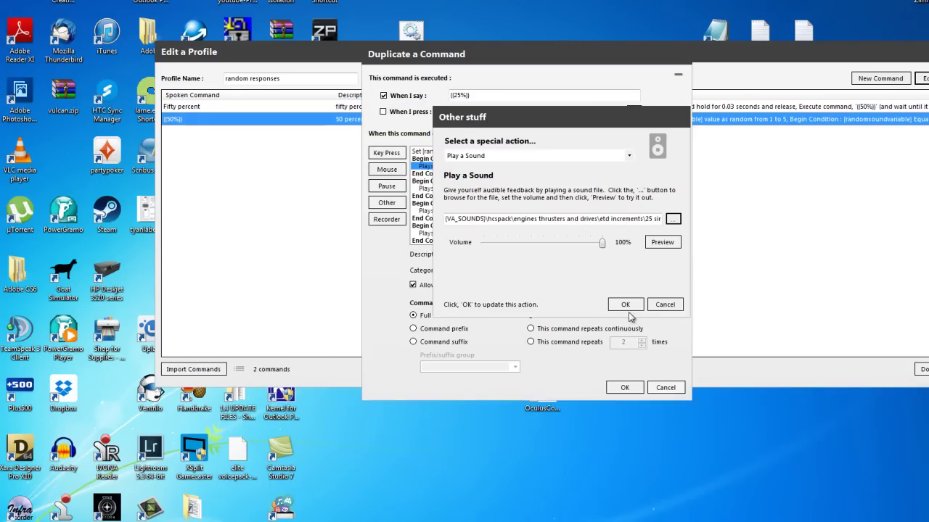
{"action": "left_click", "coordinate": [626, 304]}
Change the sound action under condition 2 to play understood 25 percent.mp3.
{"action": "left_click", "coordinate": [556, 189]}
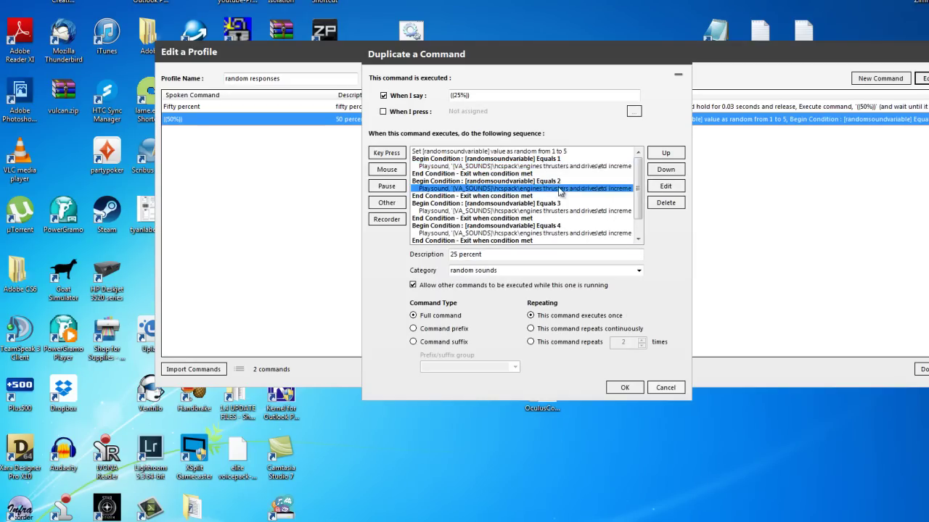
{"action": "left_click", "coordinate": [673, 187]}
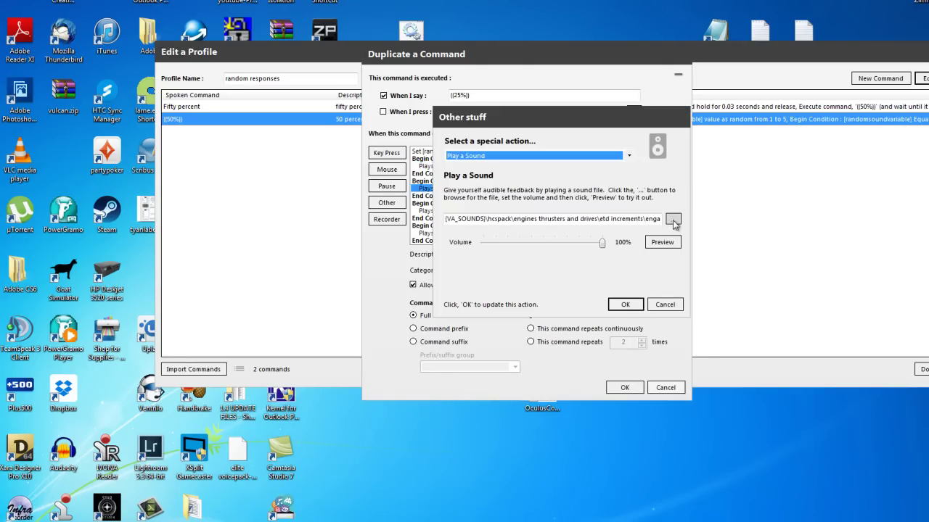
{"action": "left_click", "coordinate": [673, 219]}
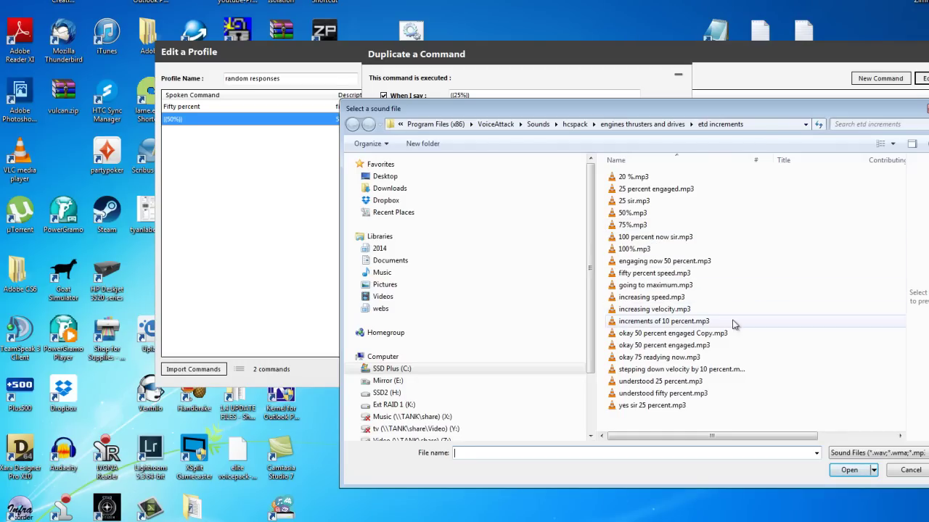
{"action": "left_click", "coordinate": [697, 382]}
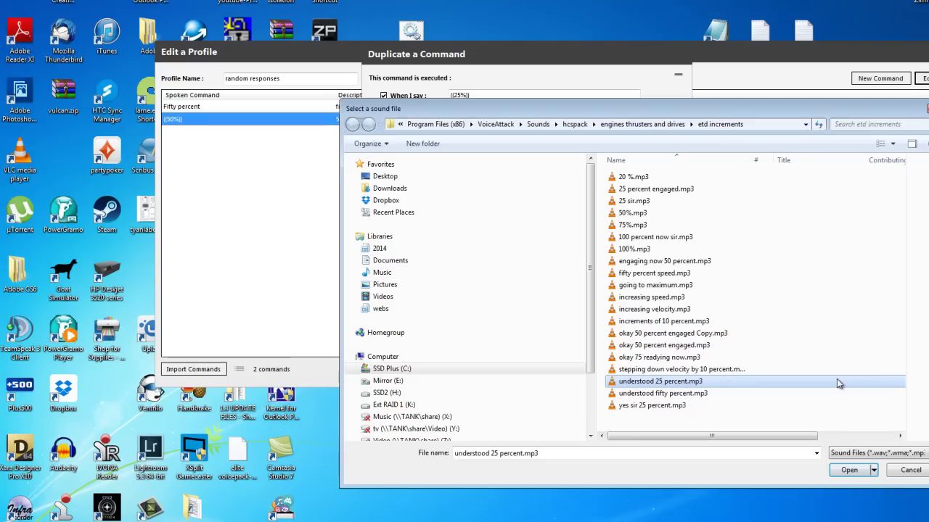
{"action": "left_click", "coordinate": [849, 470]}
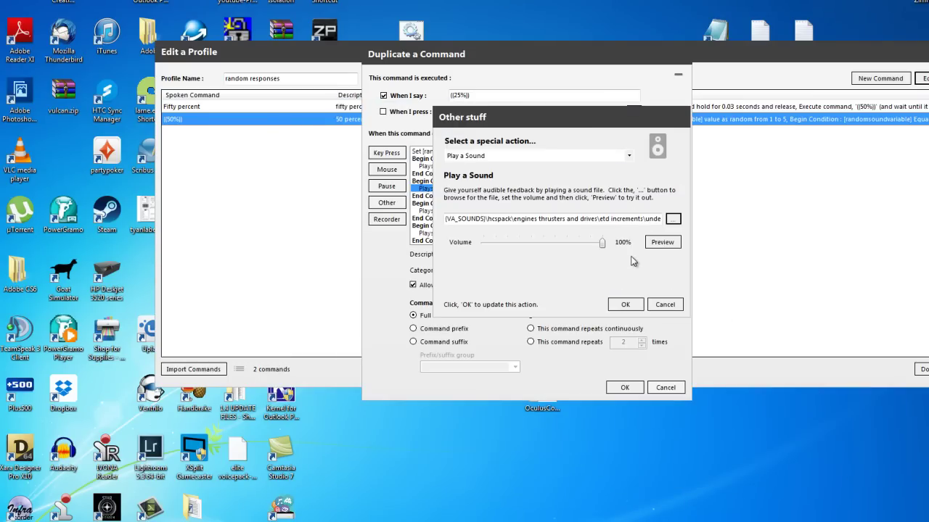
{"action": "left_click", "coordinate": [624, 304]}
Change the sound action under condition 3 to play yes sir 25 percent.mp3.
{"action": "left_click", "coordinate": [539, 211]}
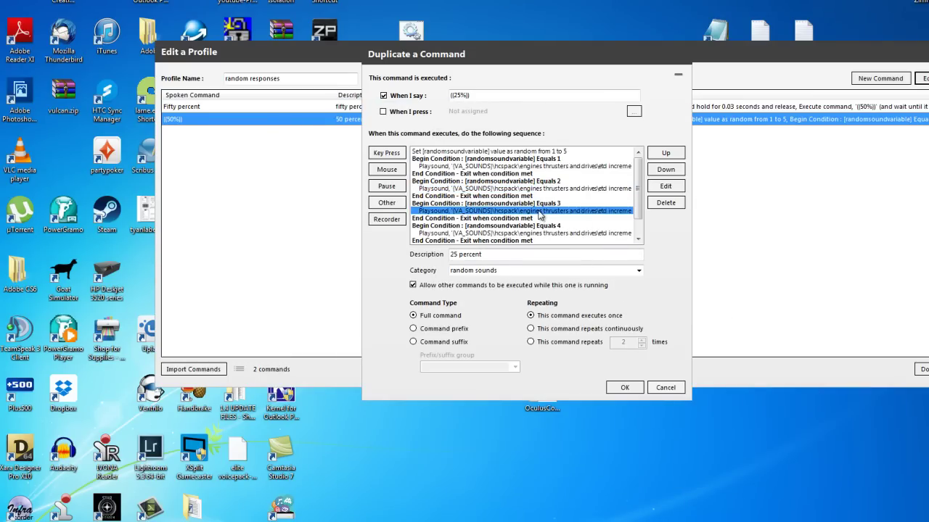
{"action": "left_click", "coordinate": [666, 186]}
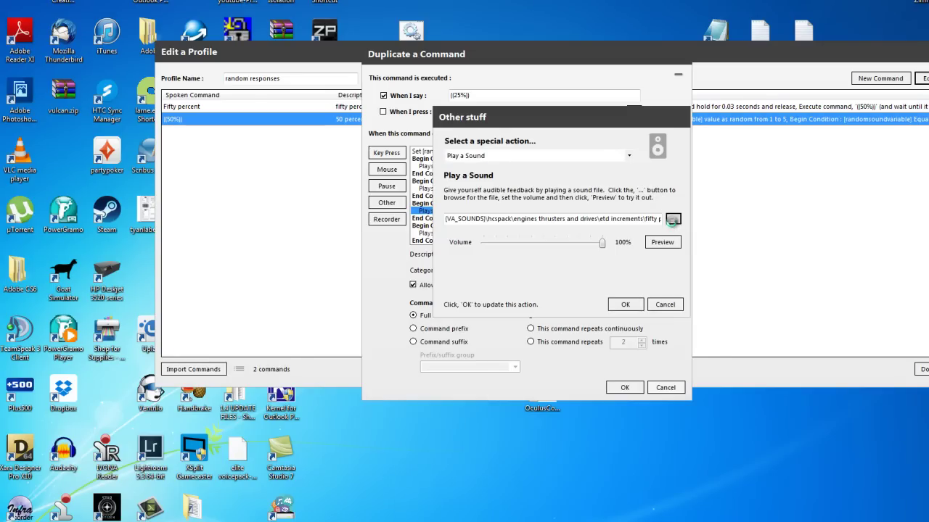
{"action": "left_click", "coordinate": [673, 219]}
{"action": "left_click", "coordinate": [640, 409]}
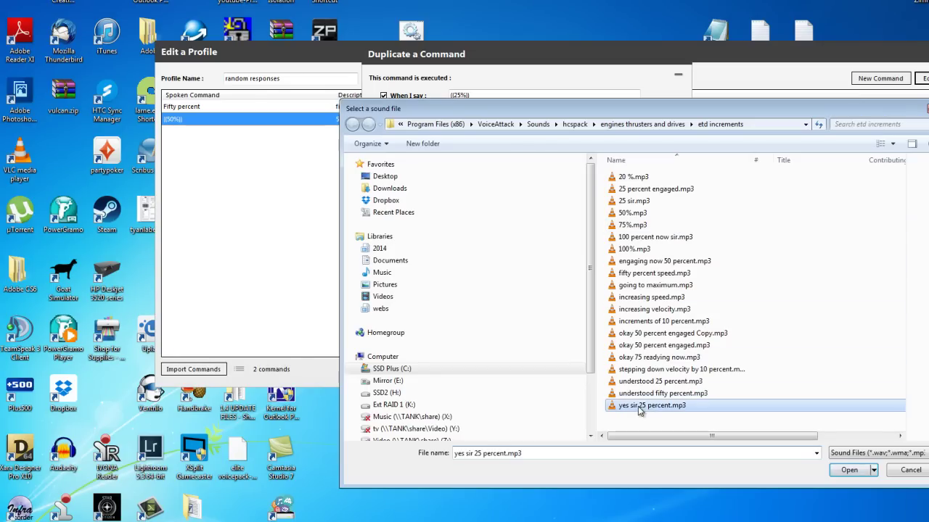
{"action": "left_click", "coordinate": [846, 470]}
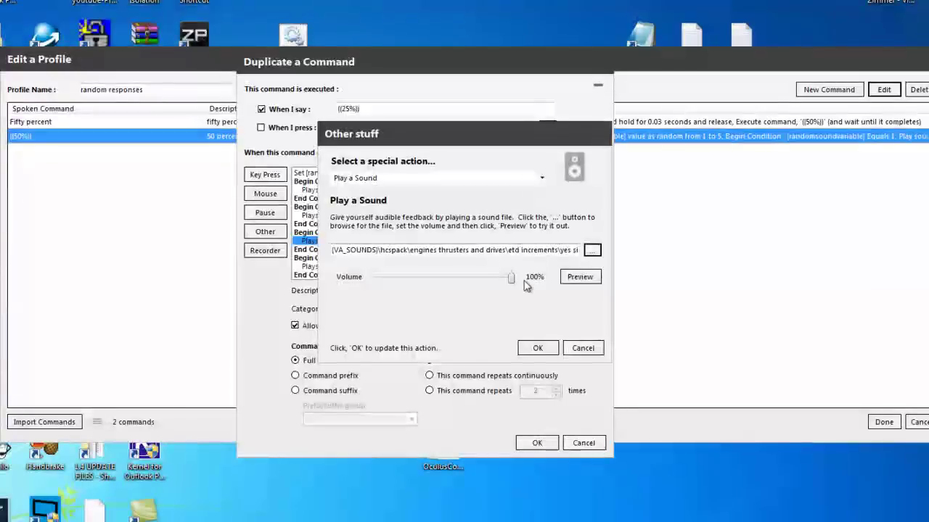
{"action": "left_click", "coordinate": [537, 348]}
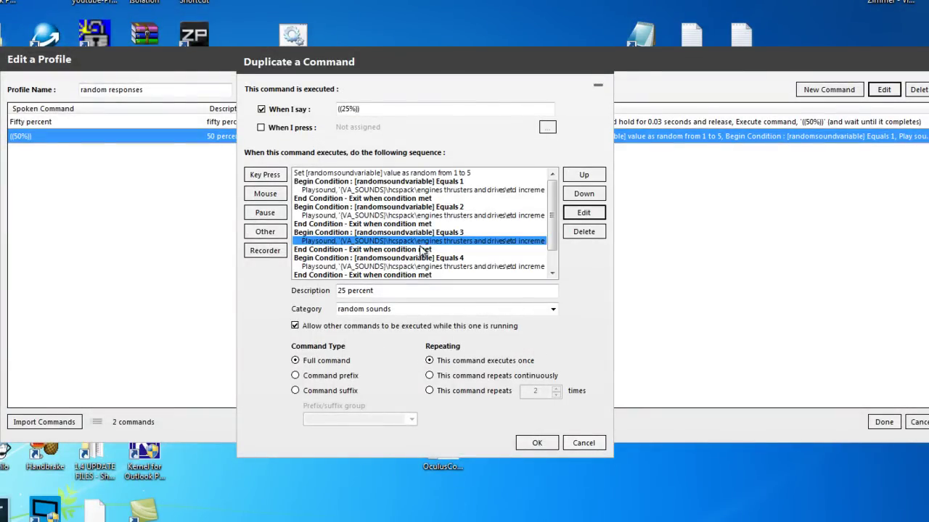
Delete conditions 4 and 5 from the sequence, including their sound actions and end condition lines.
{"action": "left_click", "coordinate": [376, 259]}
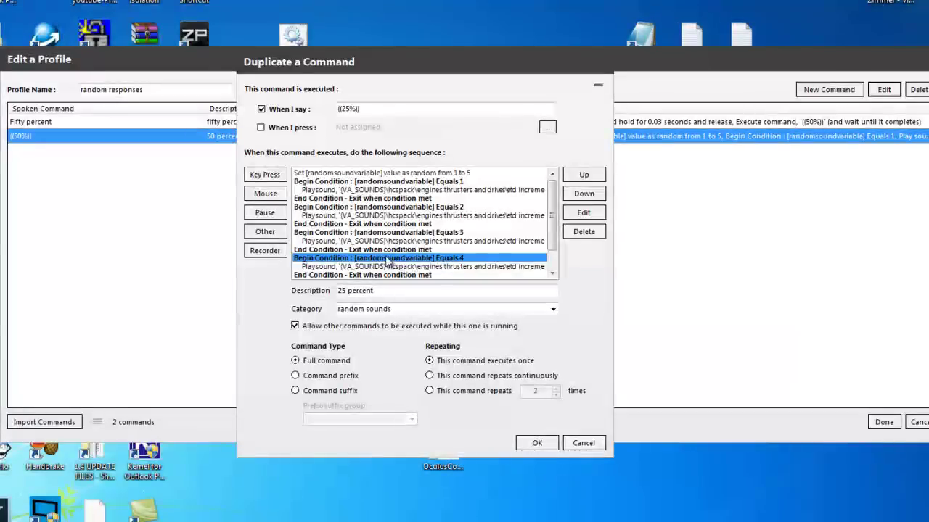
{"action": "left_click", "coordinate": [584, 231]}
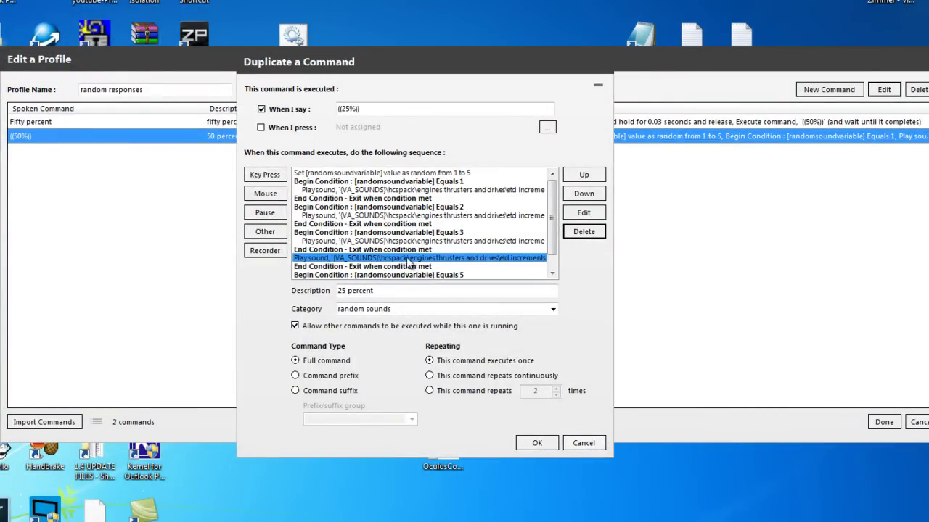
{"action": "left_click", "coordinate": [586, 236]}
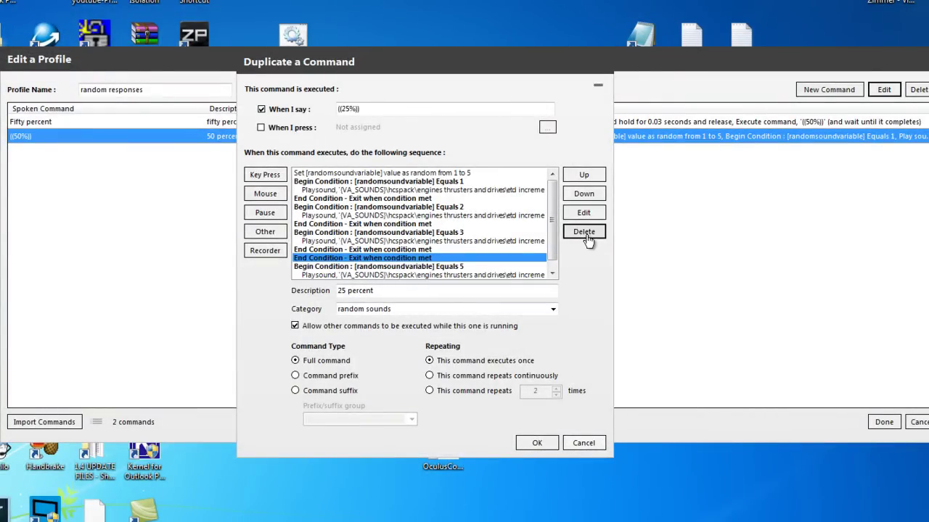
{"action": "left_click", "coordinate": [586, 233]}
{"action": "left_click", "coordinate": [586, 233]}
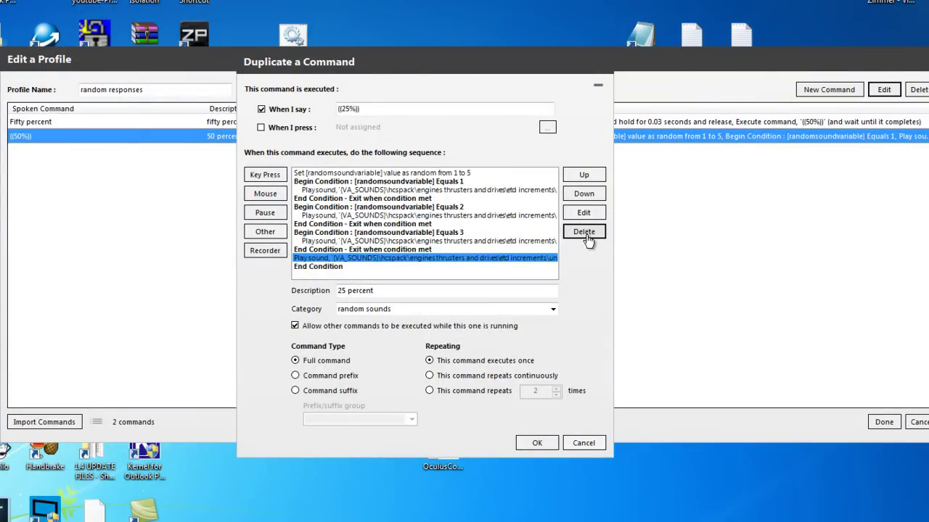
{"action": "left_click", "coordinate": [586, 235]}
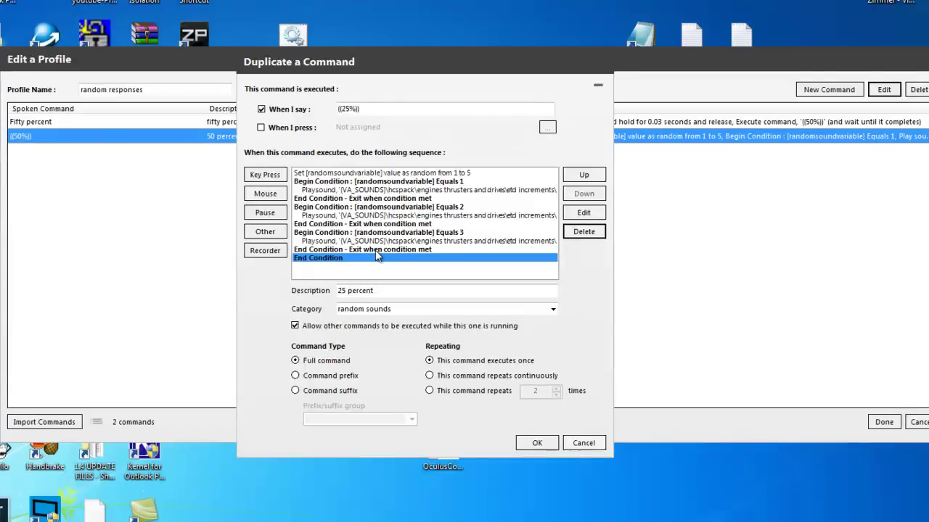
{"action": "left_click", "coordinate": [584, 234]}
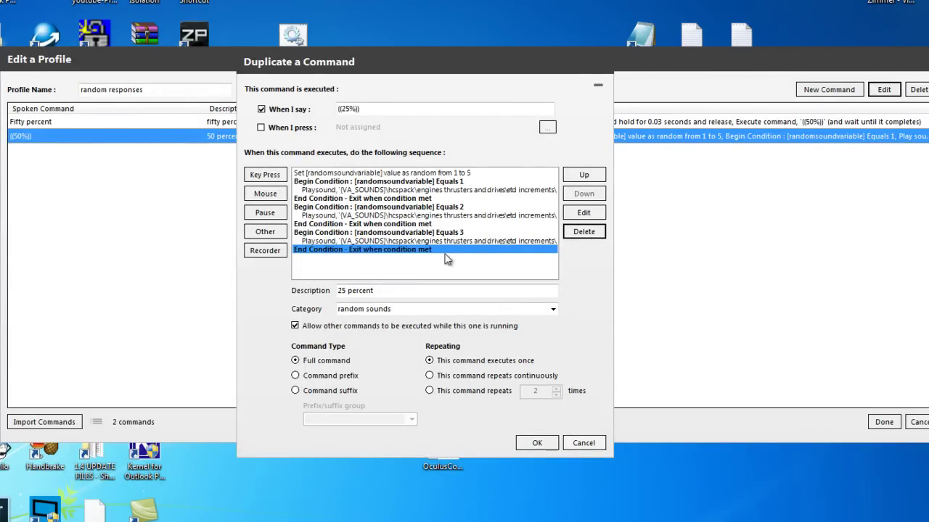
Turn off exiting when the condition is met on condition 3's end line, and save the ((25%)) command.
{"action": "left_click", "coordinate": [584, 212]}
{"action": "left_click", "coordinate": [334, 246]}
{"action": "left_click", "coordinate": [534, 347]}
{"action": "left_click", "coordinate": [373, 109]}
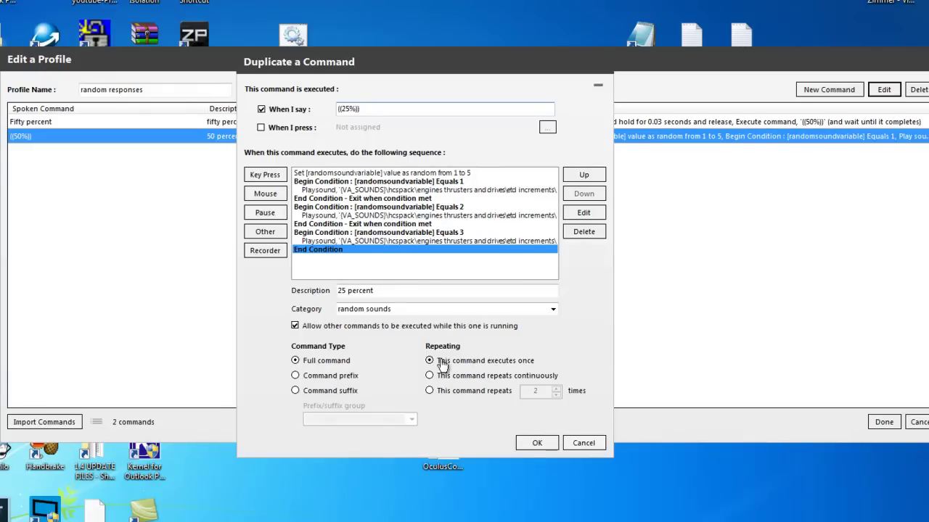
{"action": "left_click", "coordinate": [536, 441]}
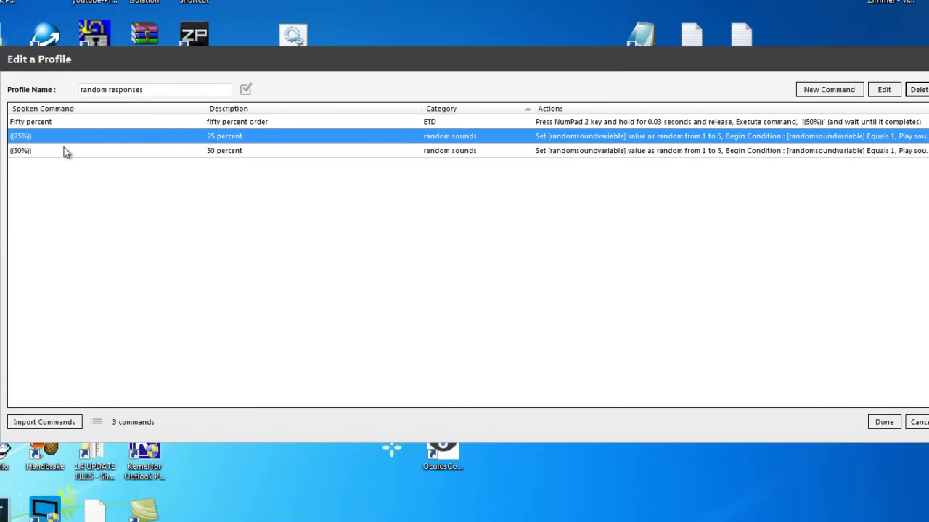
Duplicate the Fifty percent command and set the copy's spoken phrase to "twenty five percent".
{"action": "left_click", "coordinate": [495, 123]}
{"action": "left_click", "coordinate": [211, 138]}
{"action": "left_click", "coordinate": [226, 121]}
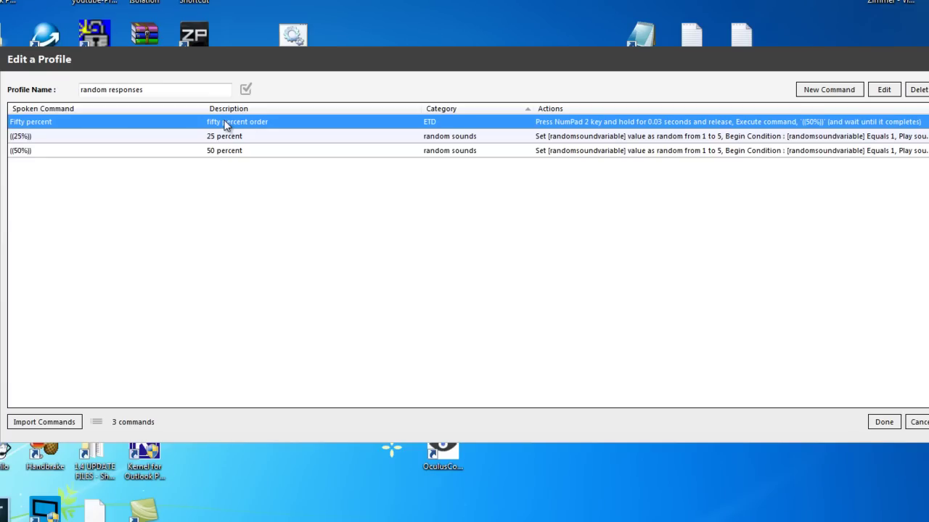
{"action": "right_click", "coordinate": [226, 122]}
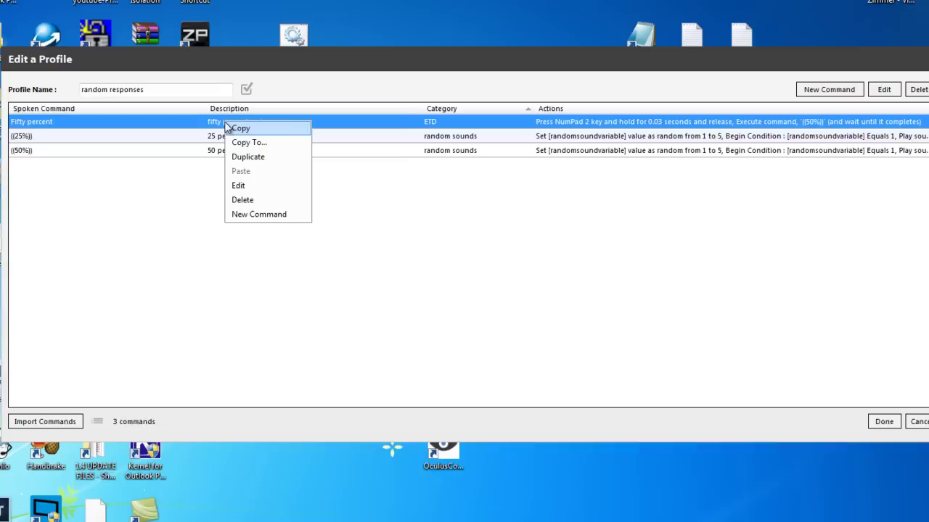
{"action": "left_click", "coordinate": [321, 142]}
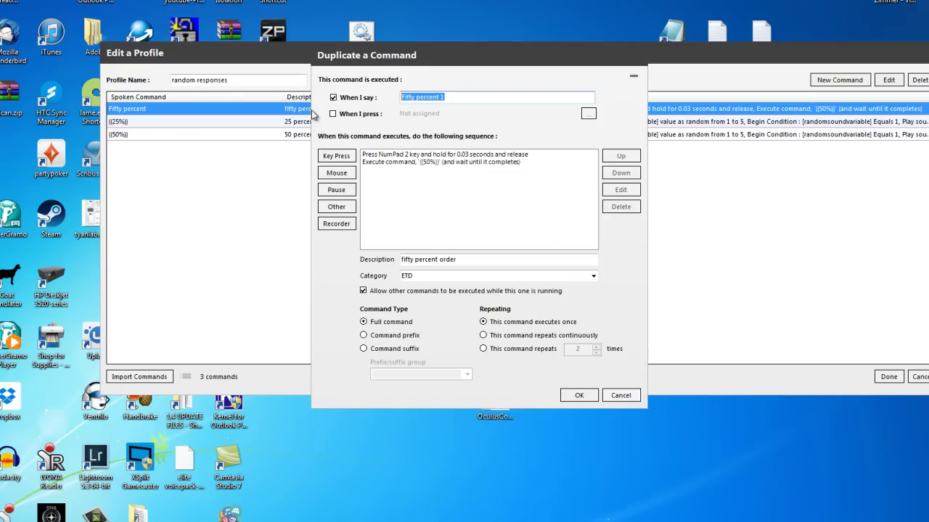
{"action": "type", "text": "twenty five"}
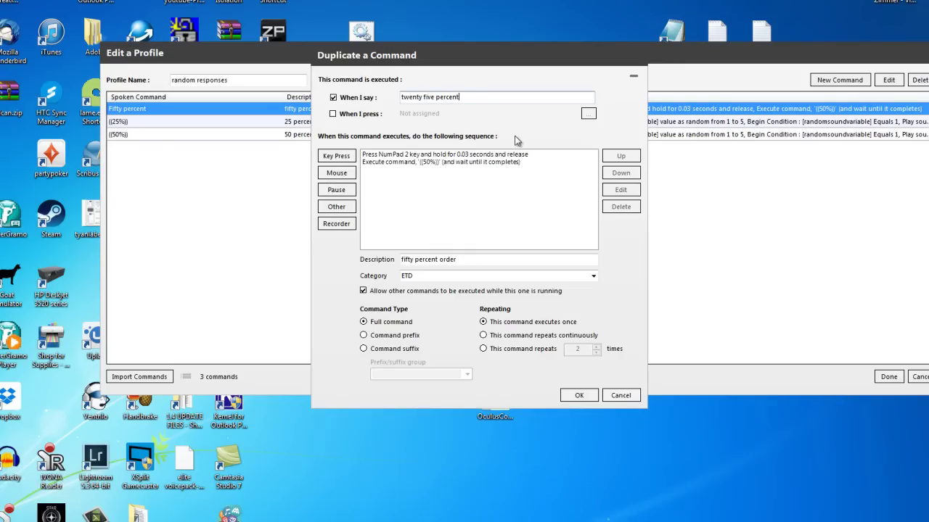
Replace the NumPad 2 action in the sequence with a NumPad 1 key press and release held for 0.03 seconds.
{"action": "left_click", "coordinate": [397, 156]}
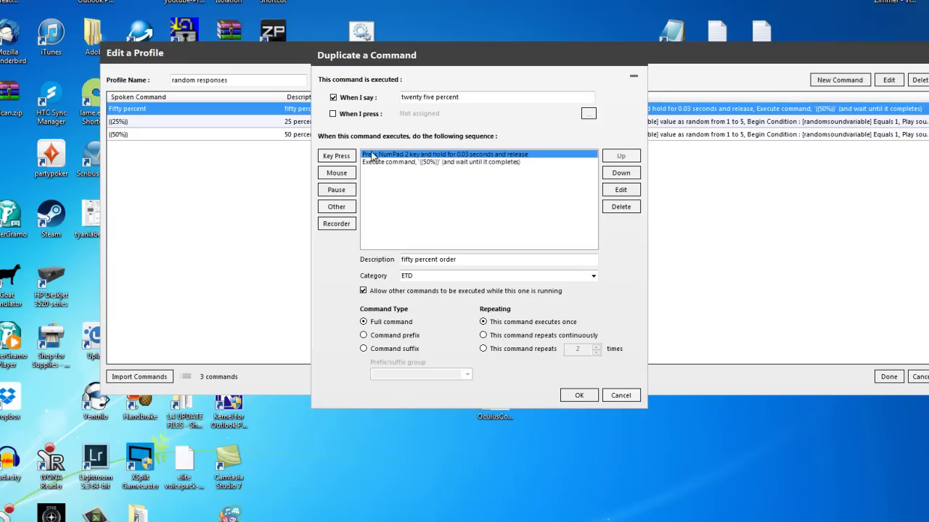
{"action": "left_click", "coordinate": [335, 161]}
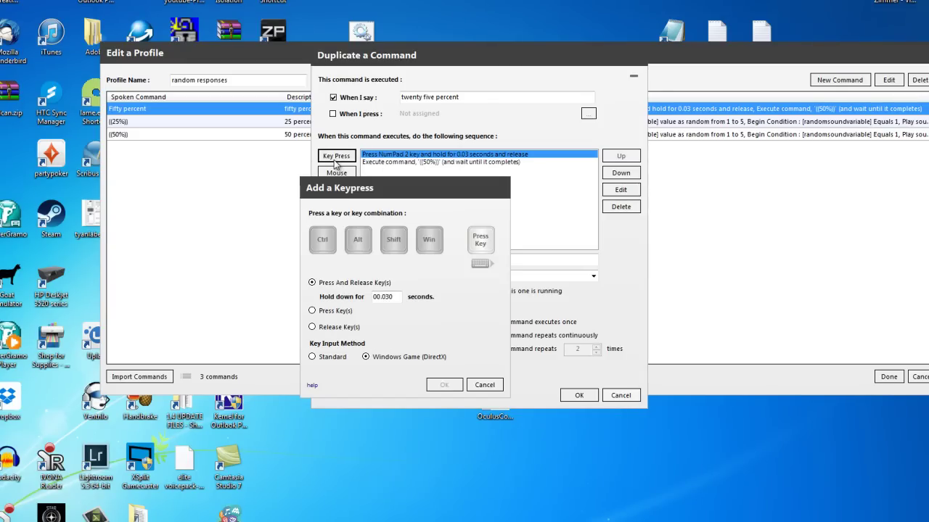
{"action": "key", "text": "KP_1"}
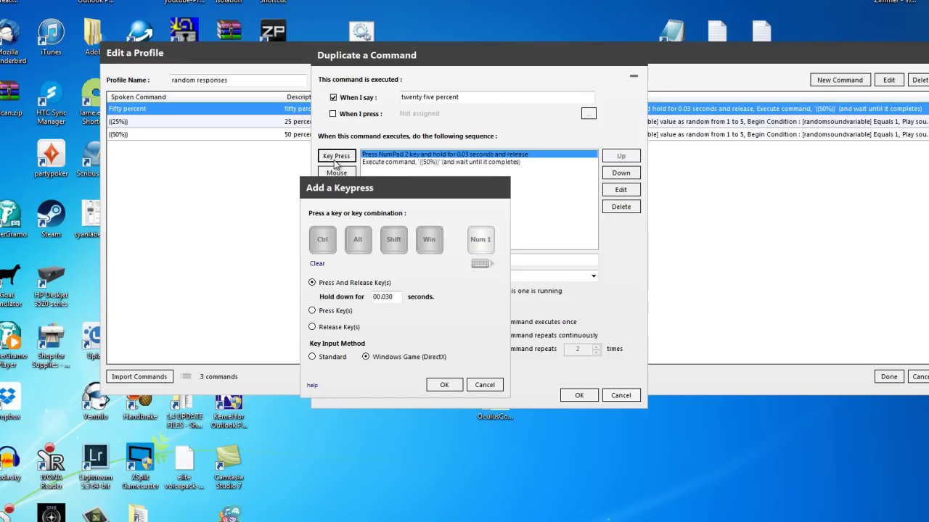
{"action": "left_click", "coordinate": [445, 385]}
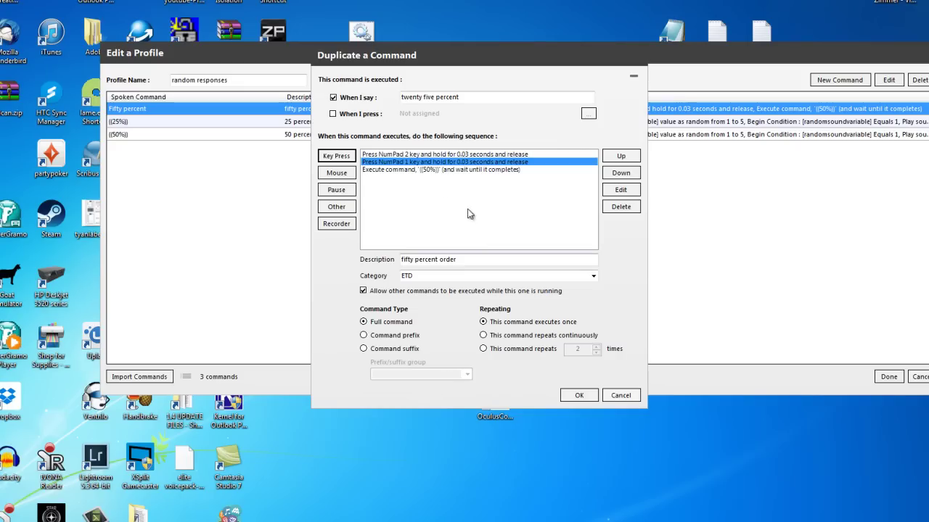
{"action": "left_click", "coordinate": [388, 155]}
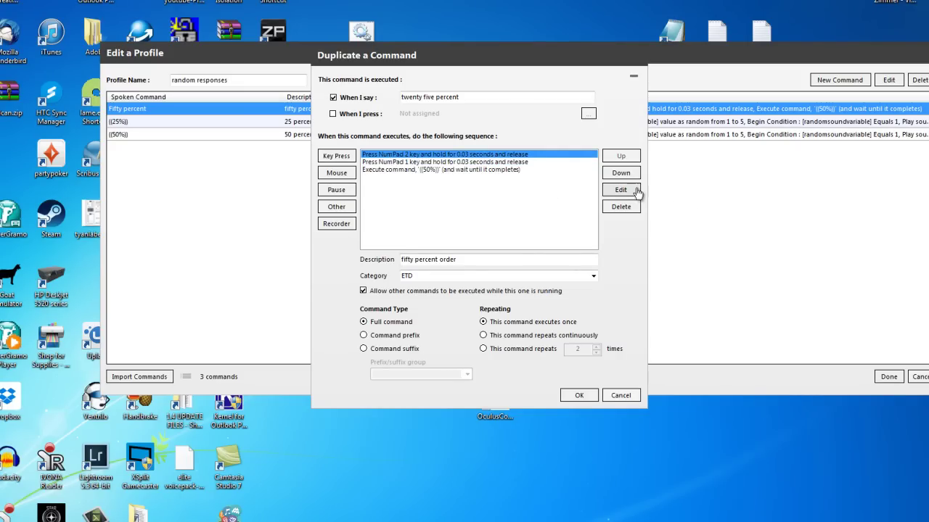
{"action": "left_click", "coordinate": [621, 207]}
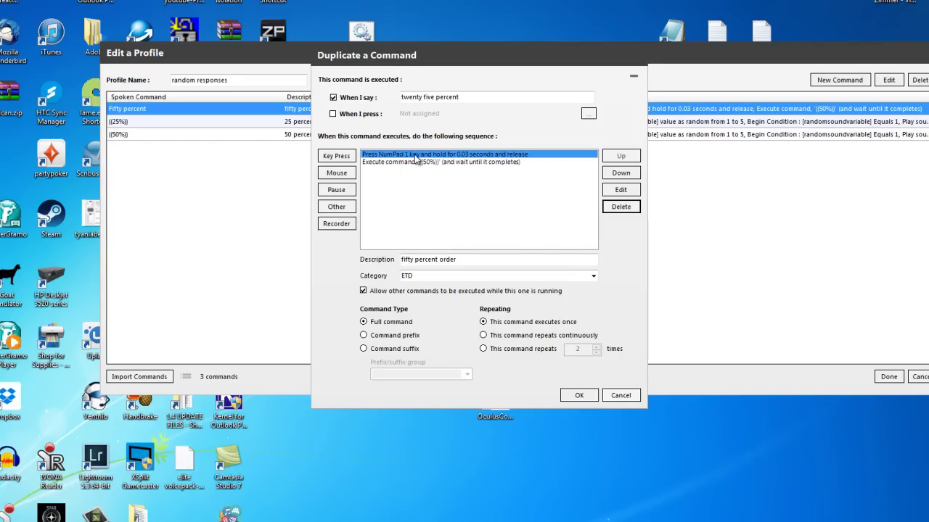
Change the sequence's Execute Another Command action to run ((25%)), waiting until it completes.
{"action": "left_click", "coordinate": [384, 164]}
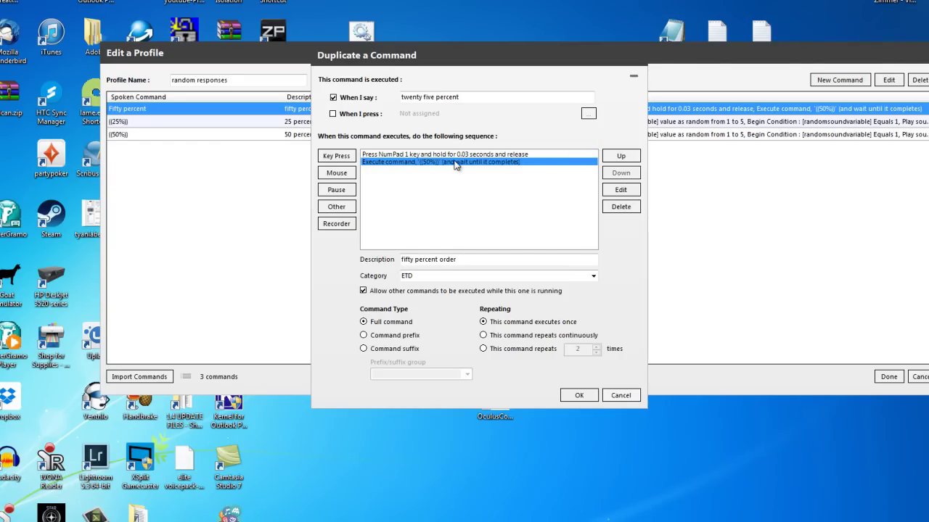
{"action": "left_click", "coordinate": [618, 191]}
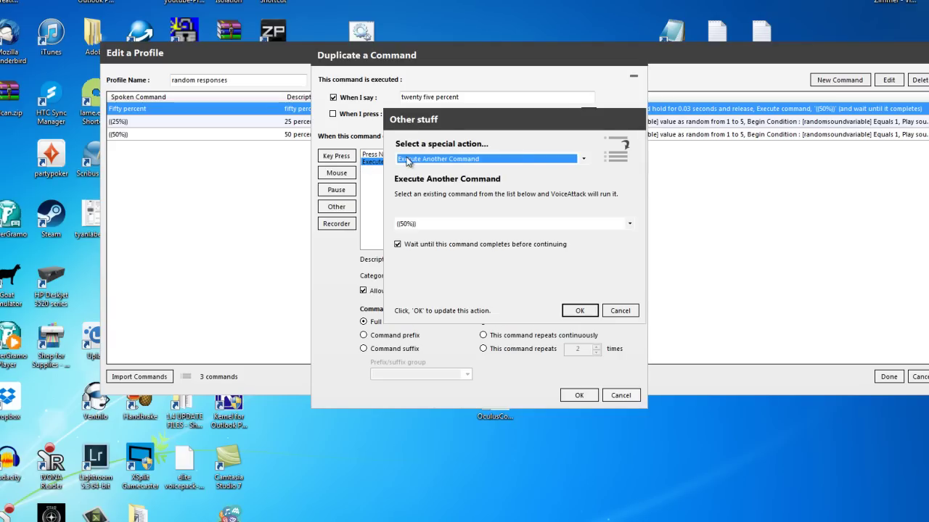
{"action": "left_click", "coordinate": [585, 161]}
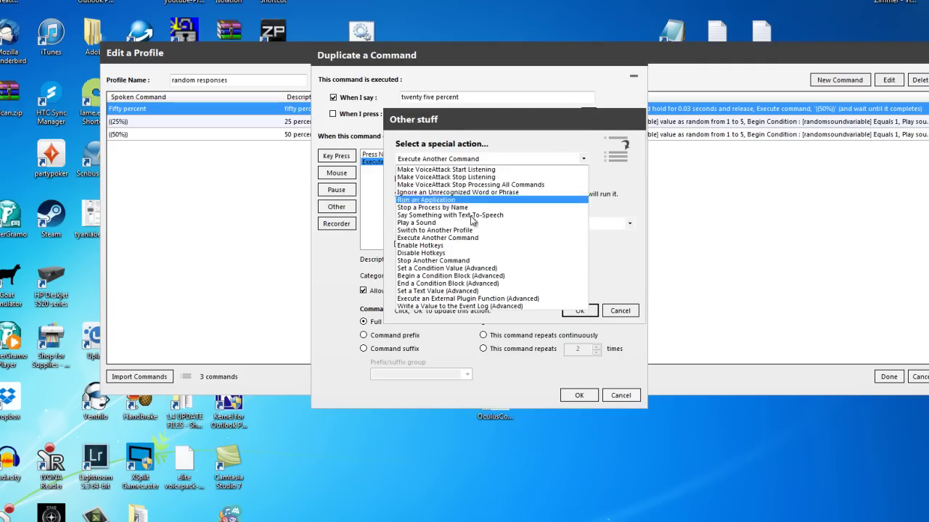
{"action": "left_click", "coordinate": [462, 240]}
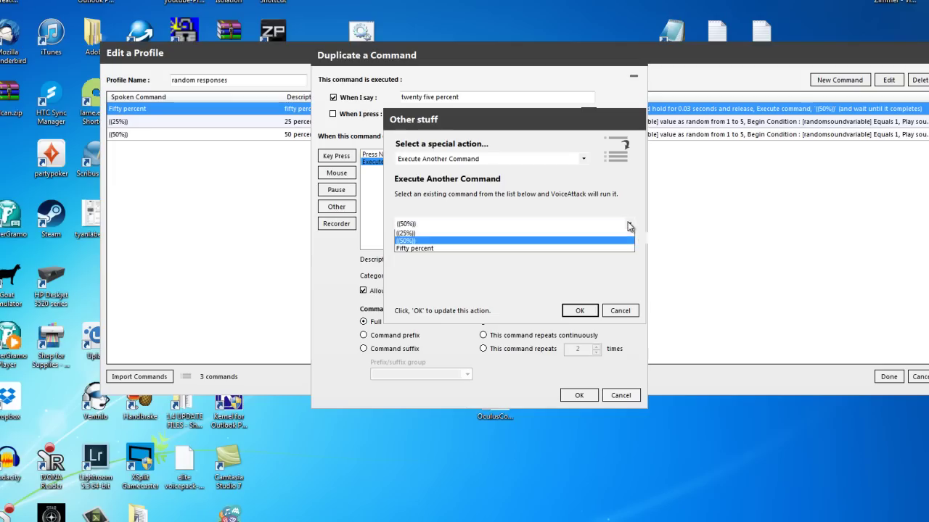
{"action": "left_click", "coordinate": [629, 224]}
{"action": "left_click", "coordinate": [435, 234]}
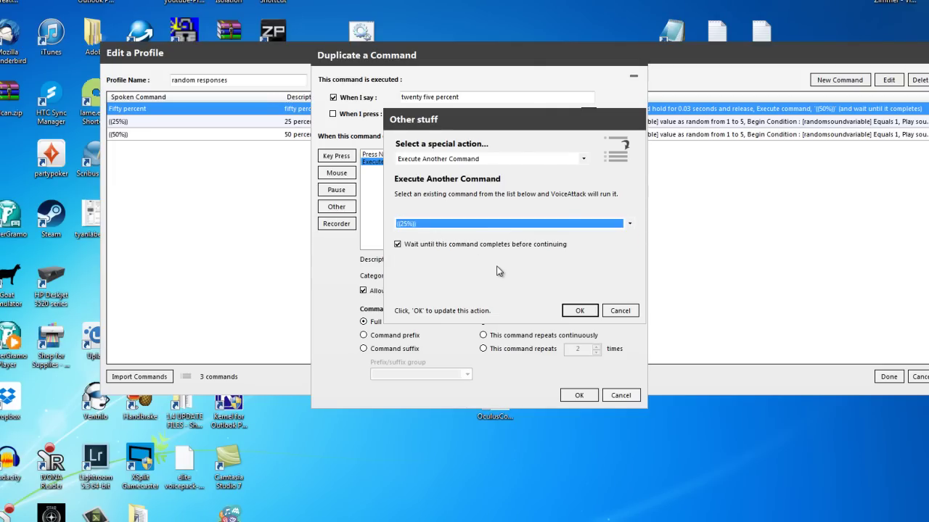
{"action": "left_click", "coordinate": [577, 312]}
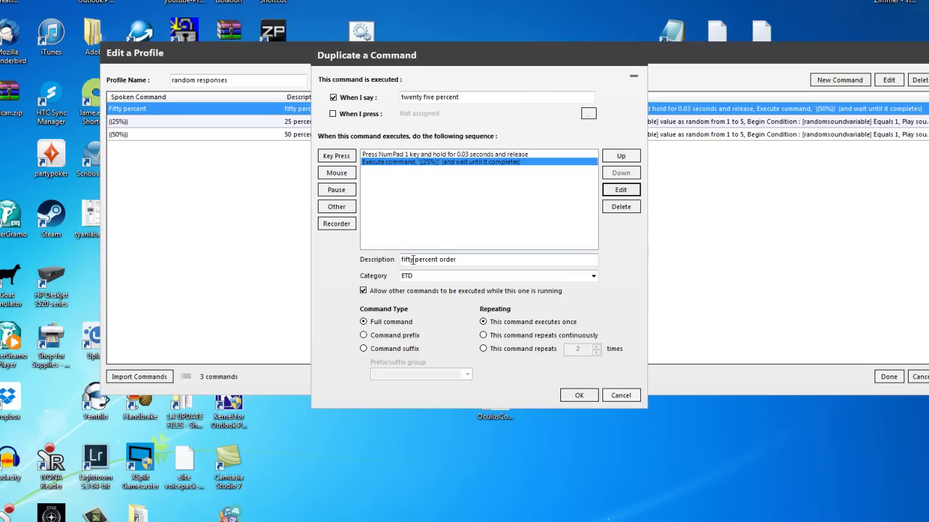
Set the command's description to "twenty five percent order" and save both the command and the profile.
{"action": "left_click_drag", "start_coordinate": [413, 261], "coordinate": [381, 263]}
{"action": "type", "text": "twenty"}
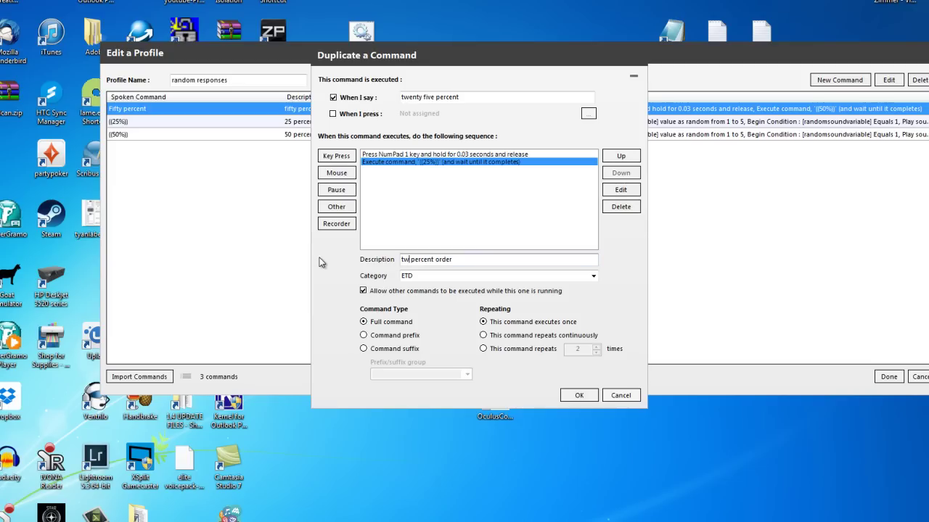
{"action": "type", "text": " five"}
{"action": "left_click", "coordinate": [574, 395]}
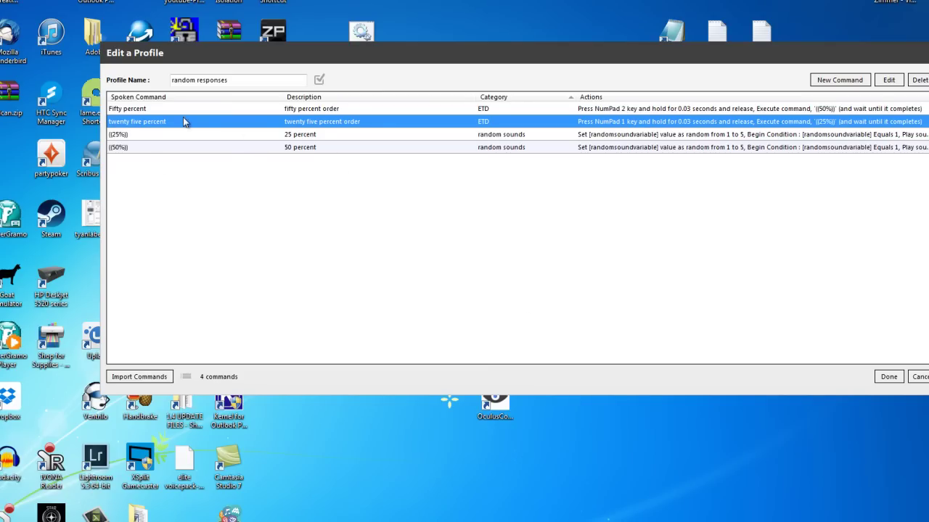
{"action": "left_click", "coordinate": [879, 378]}
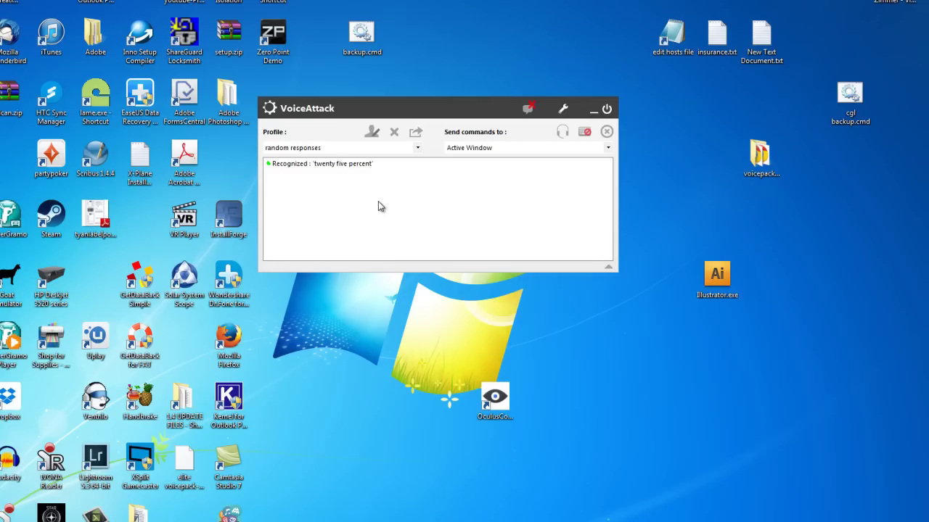
Reopen the random responses profile for editing and select the ((25%)) command.
{"action": "left_click", "coordinate": [372, 135]}
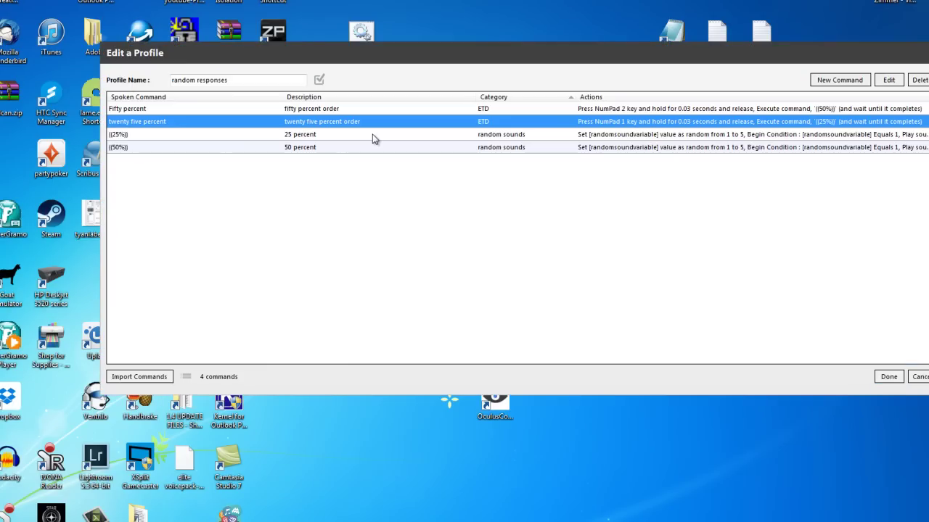
{"action": "left_click", "coordinate": [201, 136]}
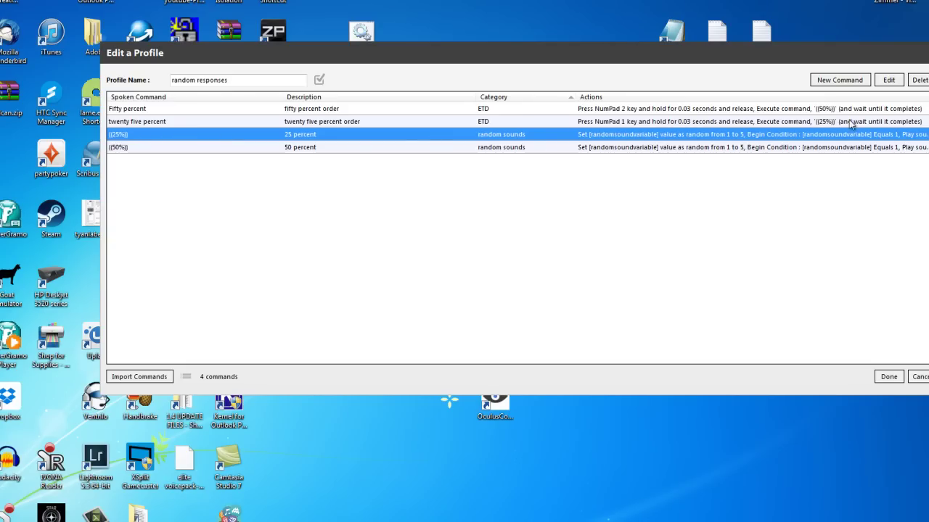
{"action": "left_click", "coordinate": [889, 81]}
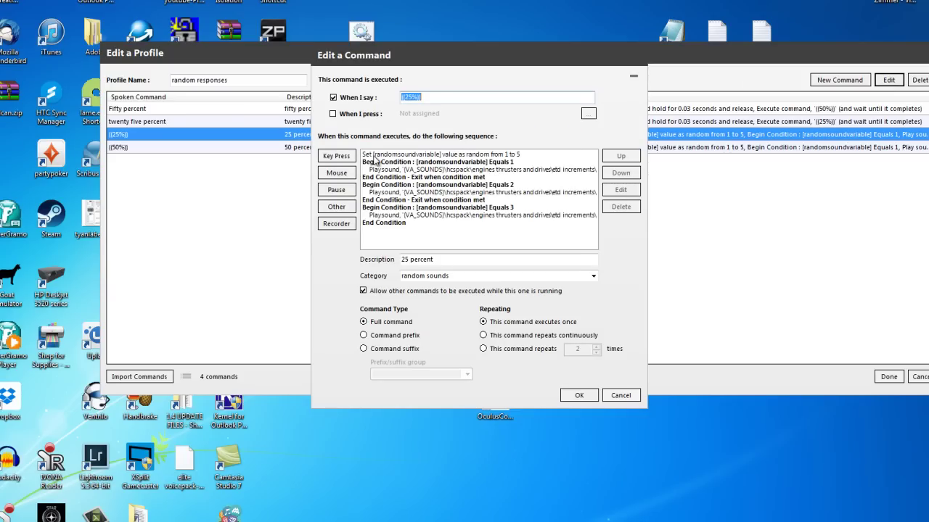
{"action": "left_click", "coordinate": [374, 155]}
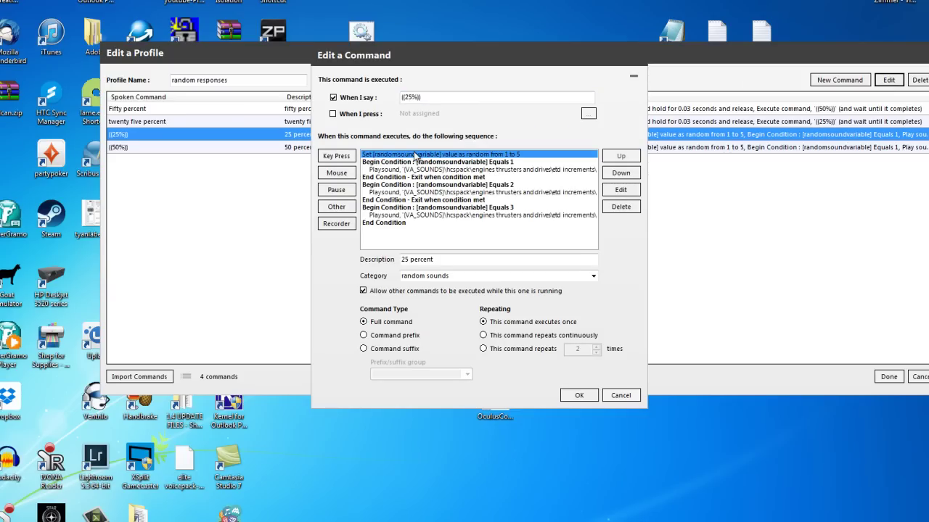
{"action": "left_click", "coordinate": [621, 396]}
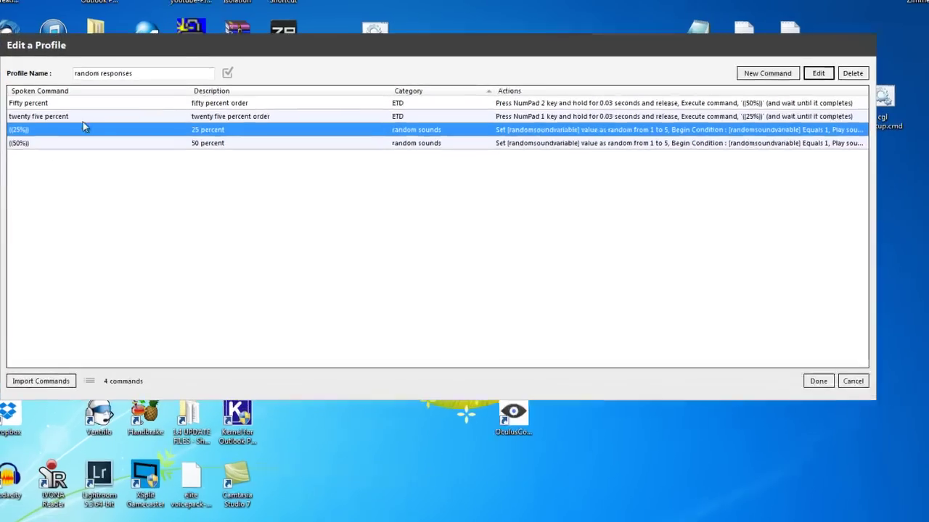
Set randomsoundvariable's random range in the ((25%)) command to 1 to 3, and save the command and the profile.
{"action": "left_click", "coordinate": [867, 78]}
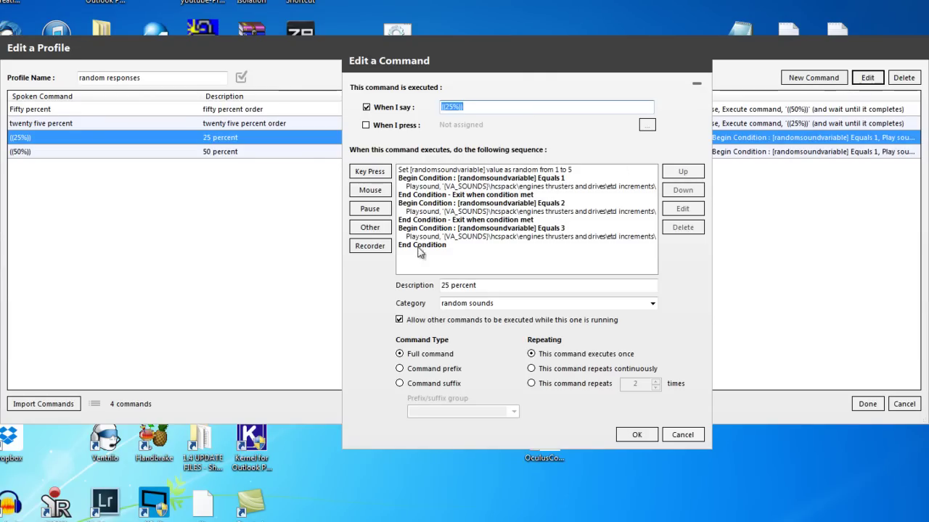
{"action": "left_click", "coordinate": [418, 171]}
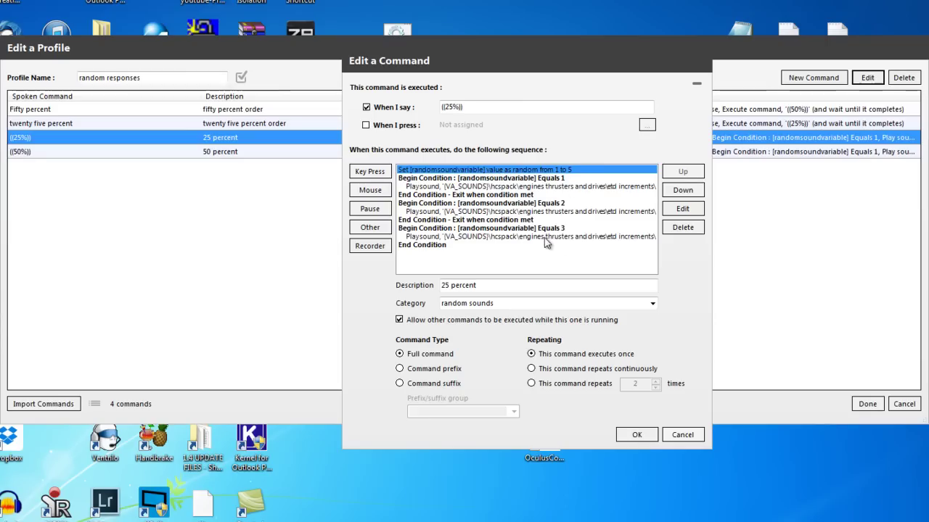
{"action": "left_click", "coordinate": [684, 209]}
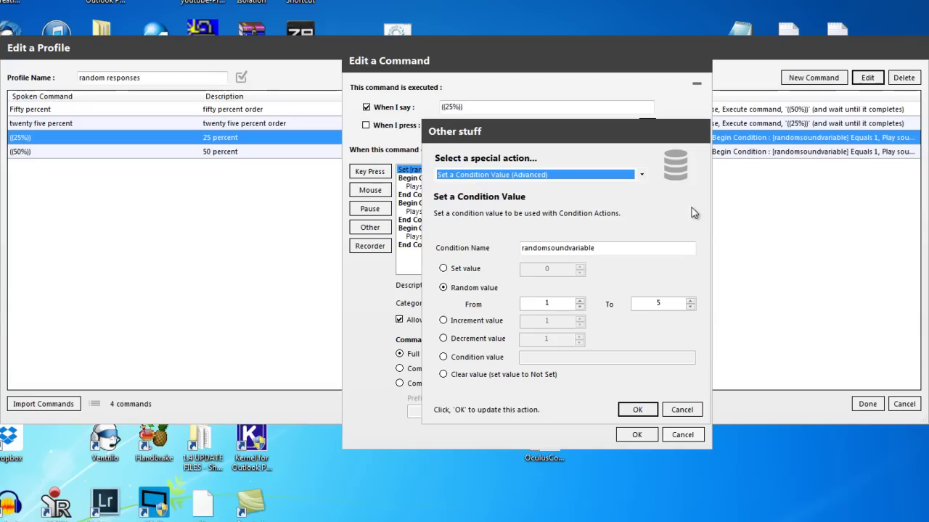
{"action": "left_click", "coordinate": [690, 307]}
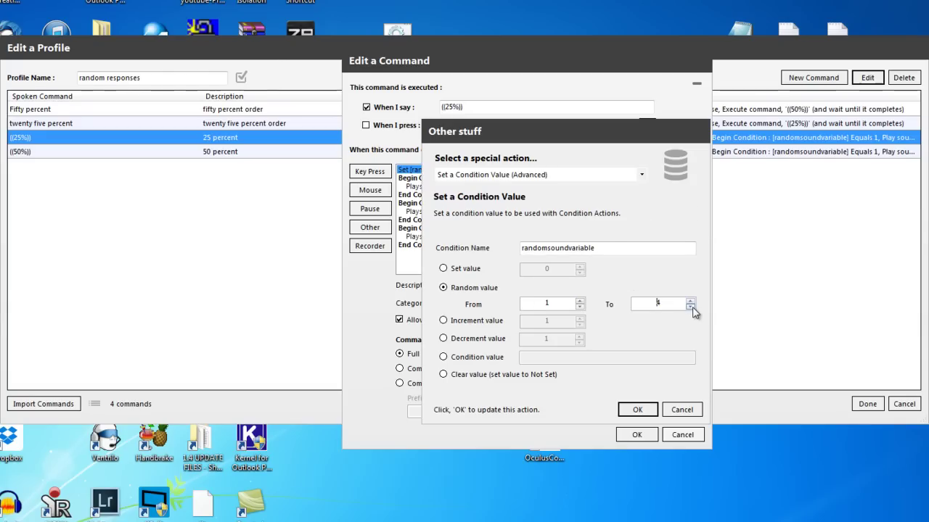
{"action": "left_click", "coordinate": [637, 410]}
{"action": "left_click", "coordinate": [636, 434]}
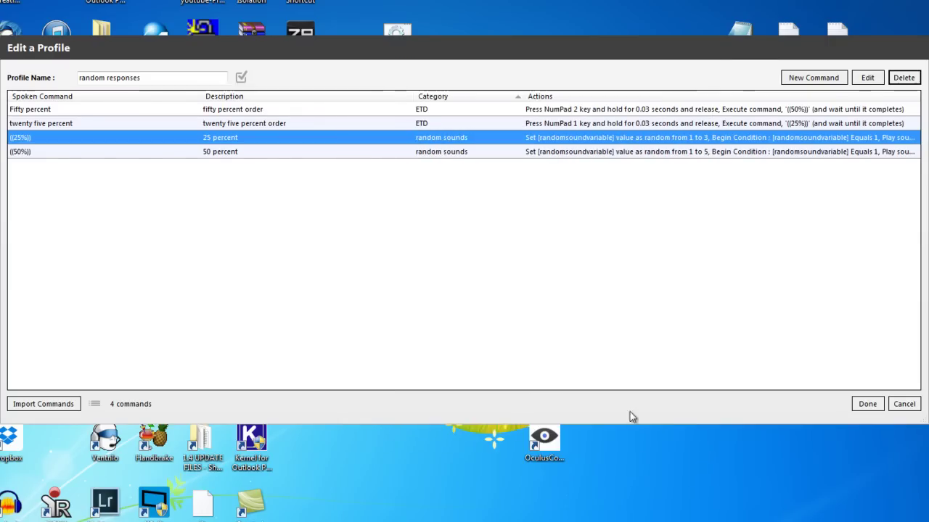
{"action": "left_click", "coordinate": [865, 405]}
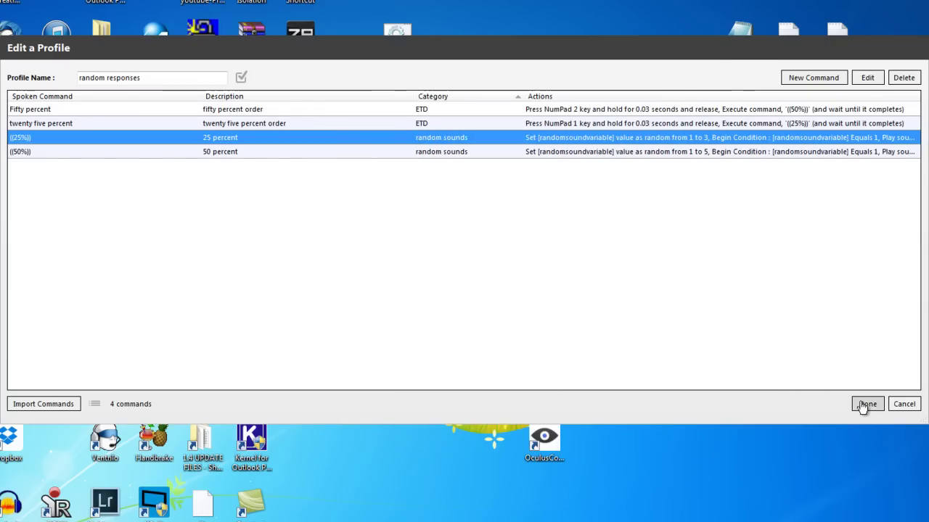